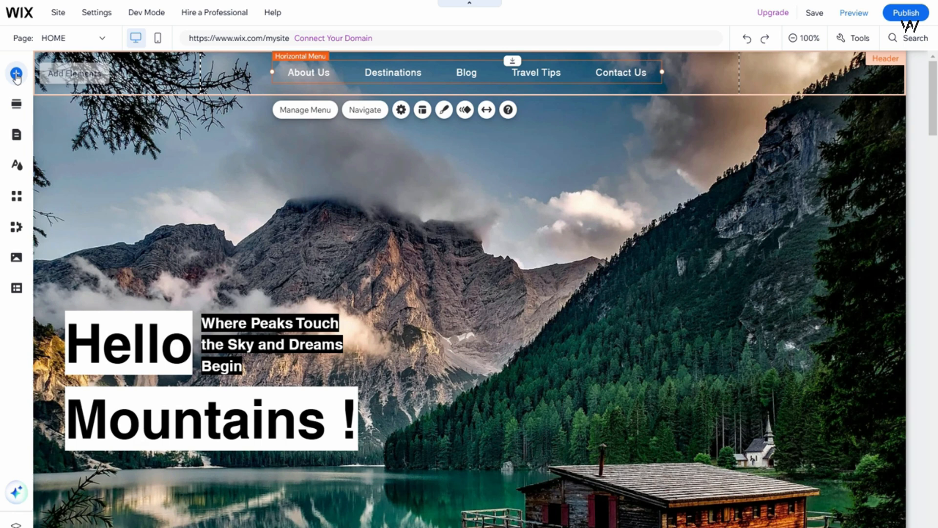
Search the editor for "logo" and open the Vector Art - Icons collection from the suggestions.
{"action": "left_click", "coordinate": [16, 74]}
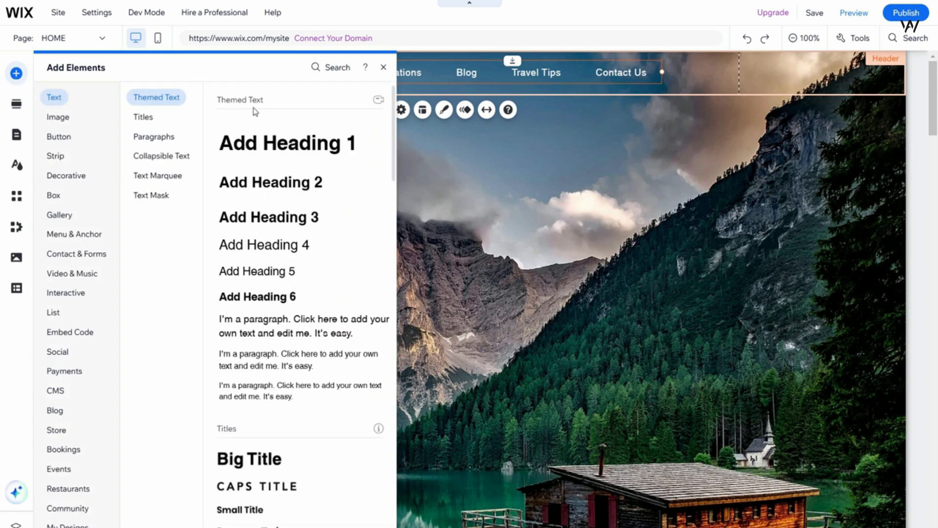
{"action": "left_click", "coordinate": [92, 297]}
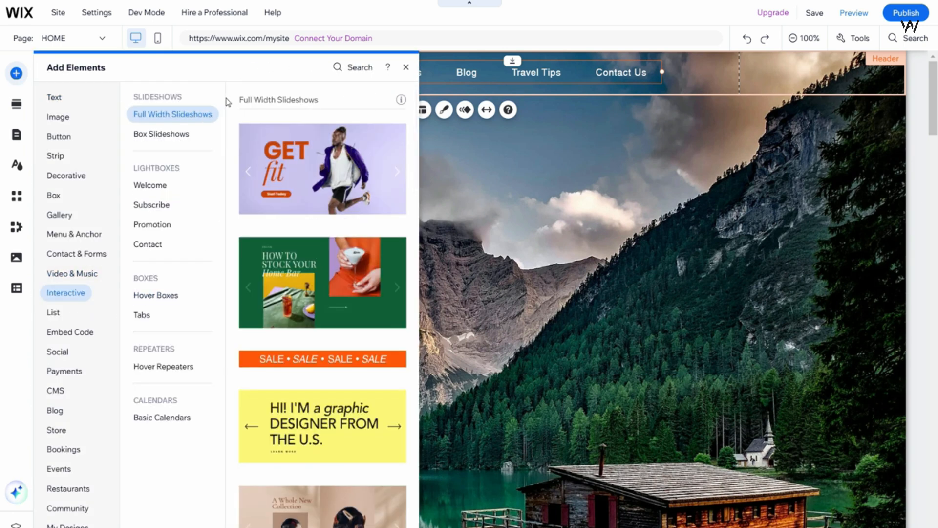
{"action": "left_click", "coordinate": [68, 117]}
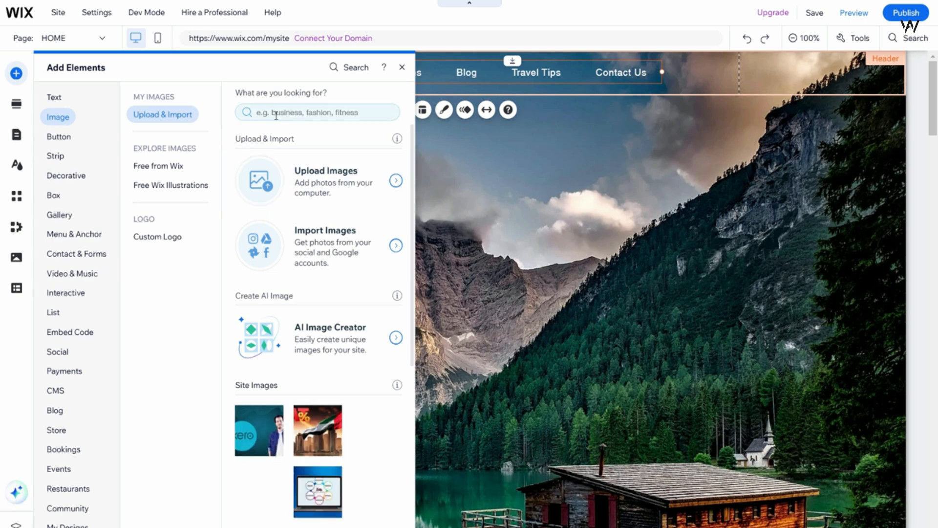
{"action": "left_click", "coordinate": [341, 68]}
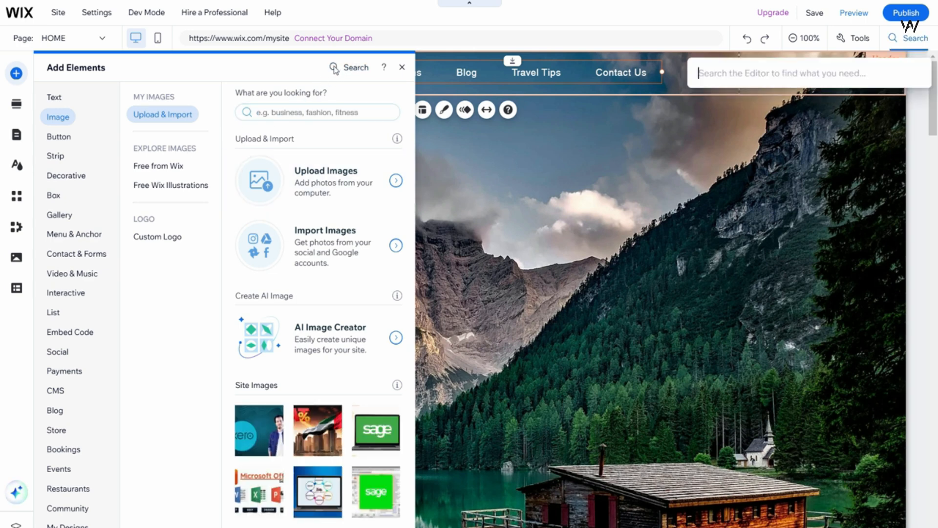
{"action": "left_click", "coordinate": [348, 65]}
{"action": "type", "text": "logo"}
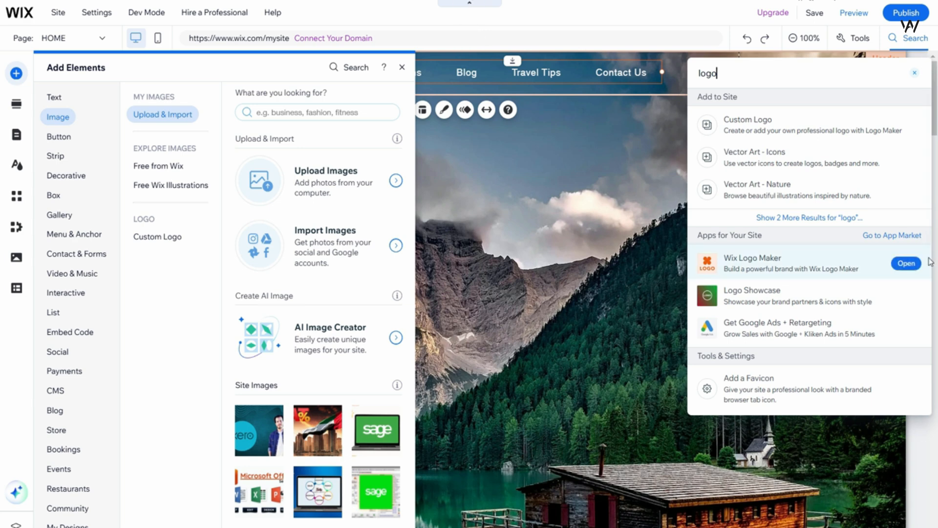
{"action": "mouse_move", "coordinate": [789, 139]}
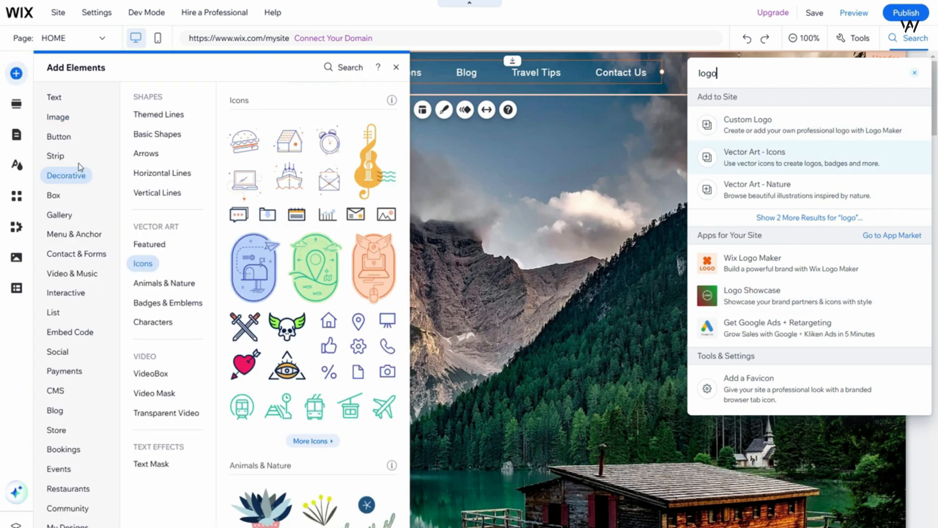
Place the pink triangle from the Badges & Emblems vector art onto the hero section above the mountains.
{"action": "left_click", "coordinate": [68, 180]}
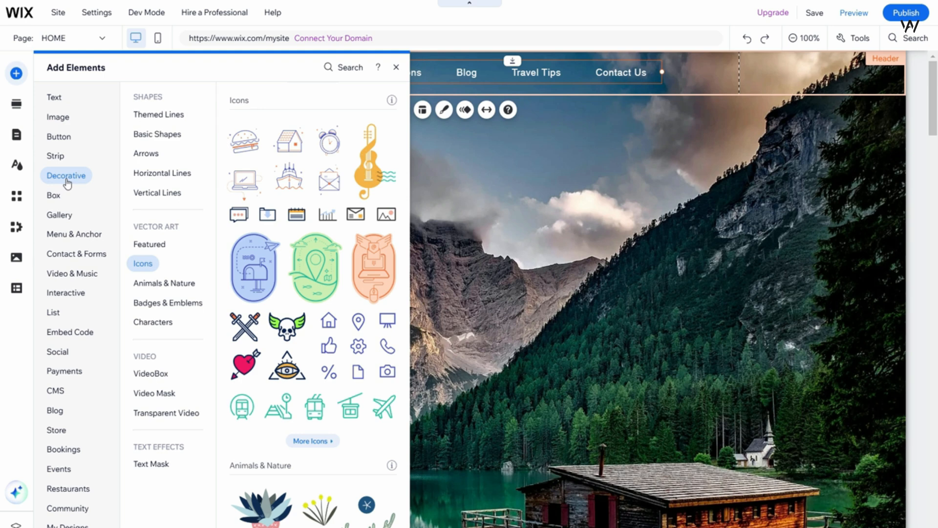
{"action": "scroll", "coordinate": [335, 351], "scroll_direction": "down", "scroll_amount": 8}
{"action": "scroll", "coordinate": [335, 352], "scroll_direction": "down", "scroll_amount": 10}
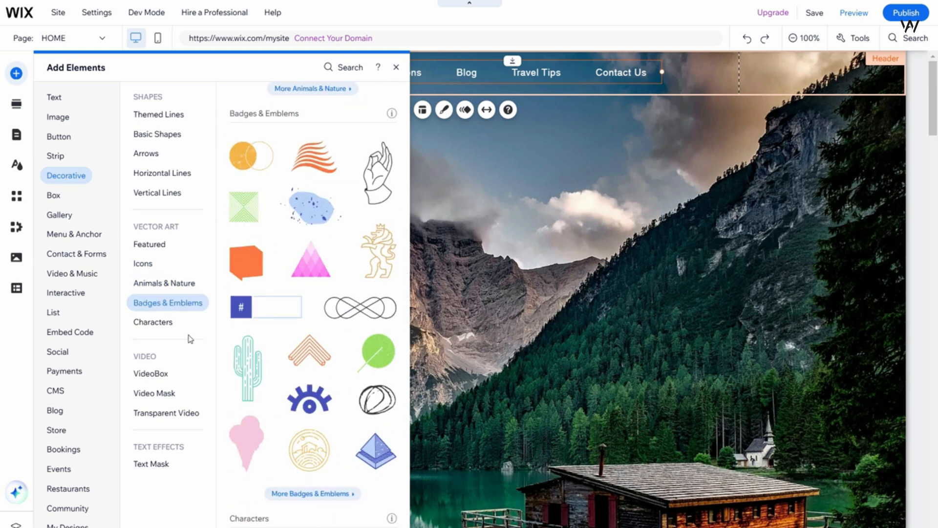
{"action": "scroll", "coordinate": [303, 352], "scroll_direction": "up", "scroll_amount": 3}
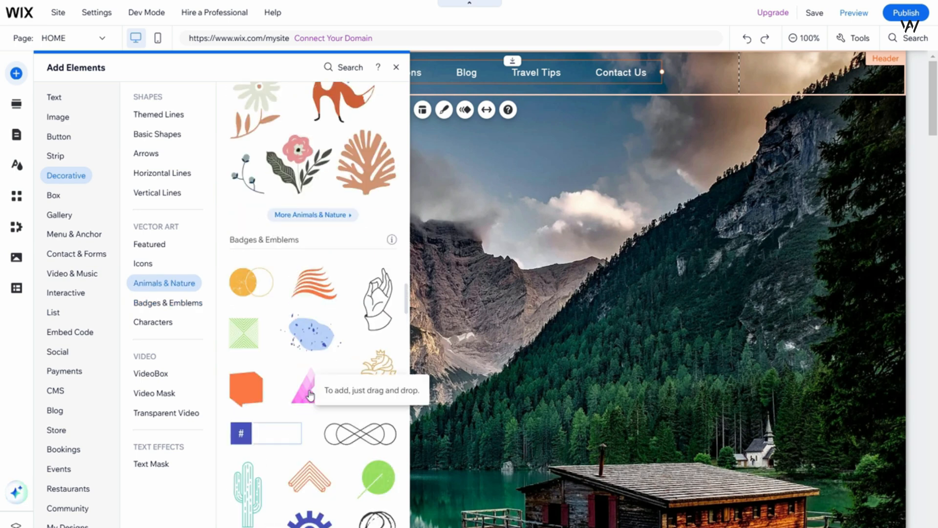
{"action": "left_click_drag", "start_coordinate": [310, 394], "coordinate": [448, 221]}
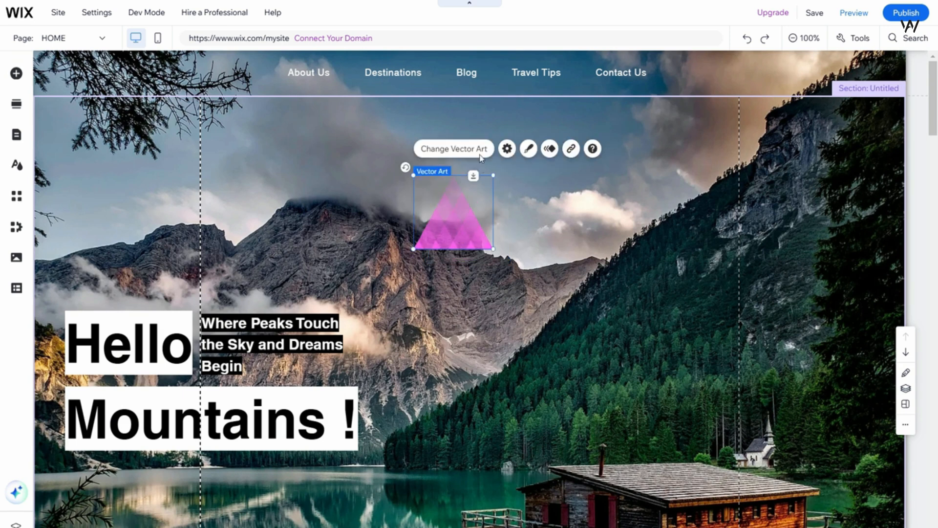
Change the triangle's fill to a new custom dark green, #045017.
{"action": "left_click", "coordinate": [529, 150]}
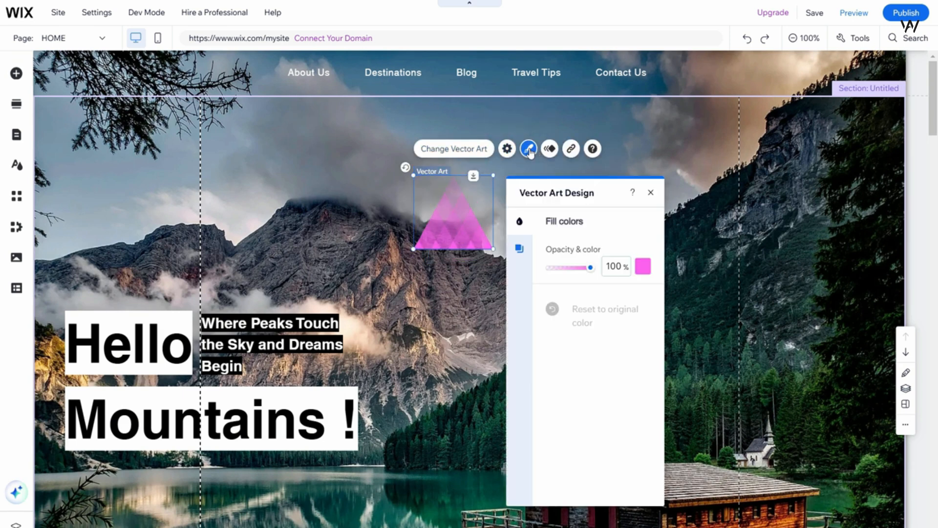
{"action": "left_click", "coordinate": [643, 267]}
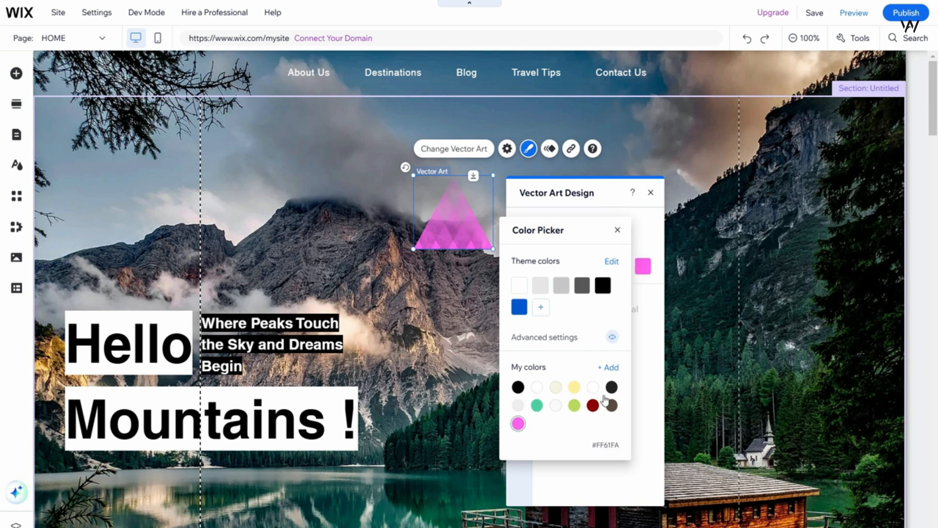
{"action": "left_click", "coordinate": [610, 367]}
{"action": "left_click_drag", "start_coordinate": [543, 318], "coordinate": [553, 319]}
{"action": "left_click_drag", "start_coordinate": [617, 307], "coordinate": [627, 296]}
{"action": "left_click", "coordinate": [600, 428]}
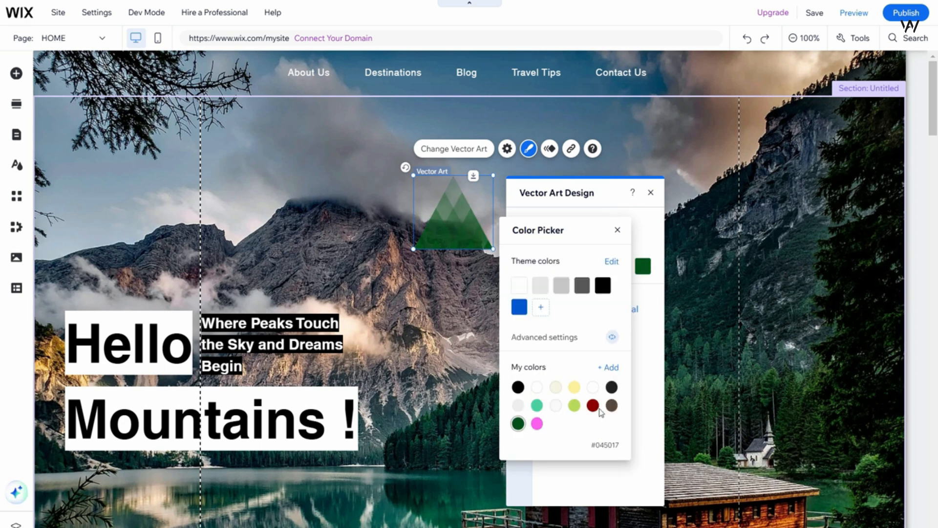
{"action": "left_click", "coordinate": [617, 230]}
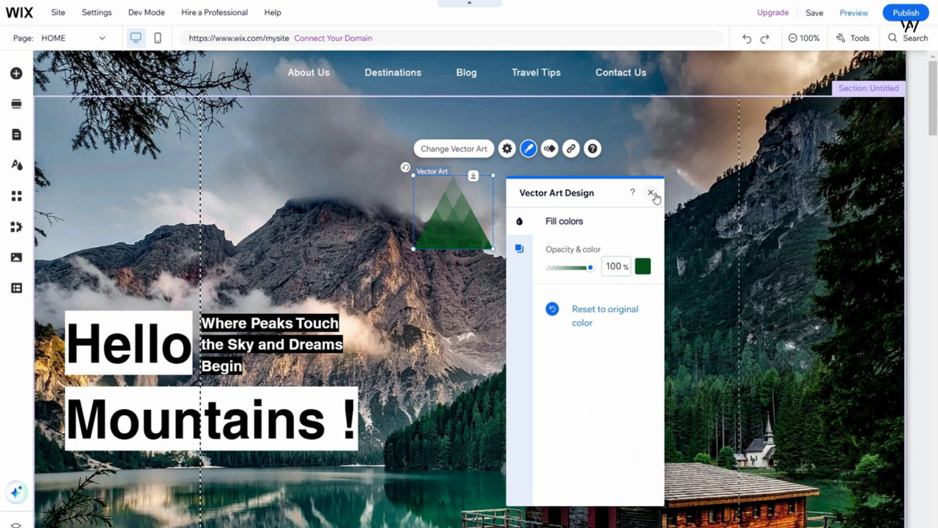
{"action": "left_click", "coordinate": [651, 192]}
Shrink the green triangle and move it into the header, before the About Us menu item.
{"action": "left_click_drag", "start_coordinate": [492, 175], "coordinate": [194, 72]}
{"action": "left_click", "coordinate": [334, 246]}
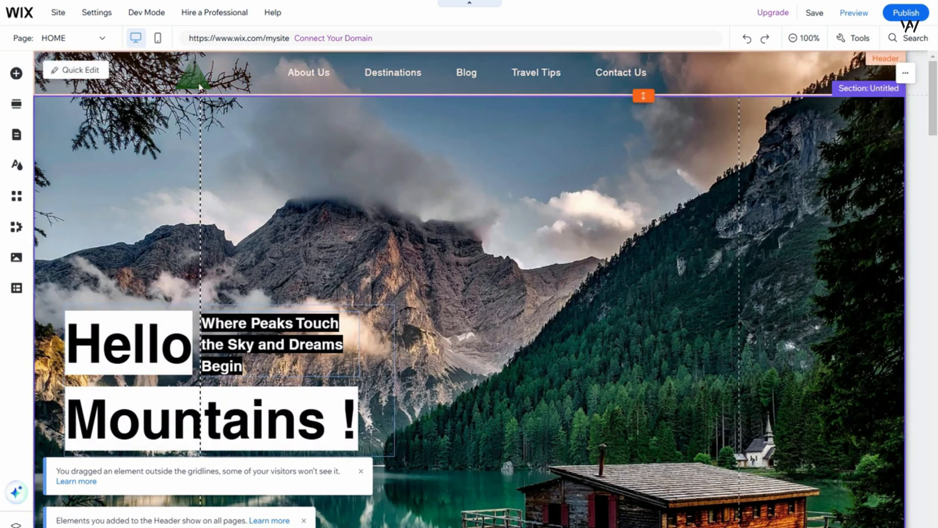
{"action": "left_click", "coordinate": [199, 87]}
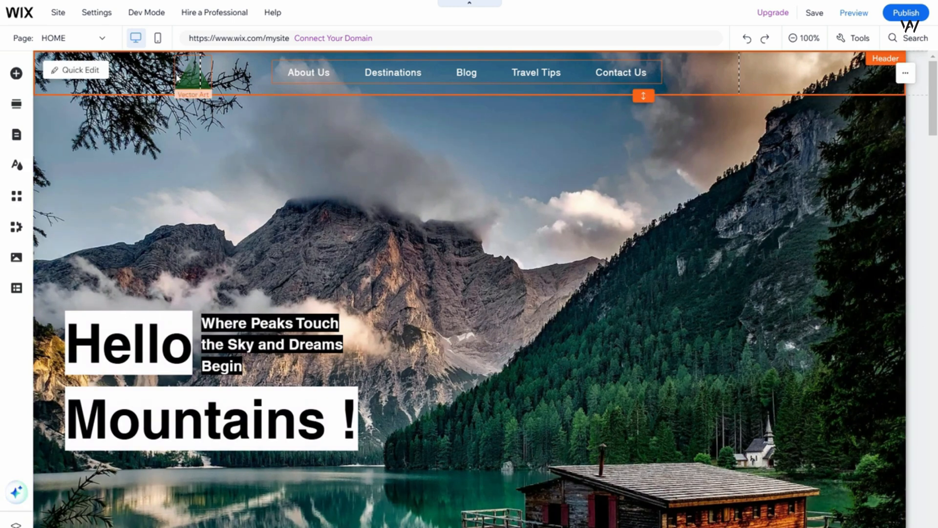
Add a Tall Title text element to the hero section above the mountains.
{"action": "left_click", "coordinate": [16, 75]}
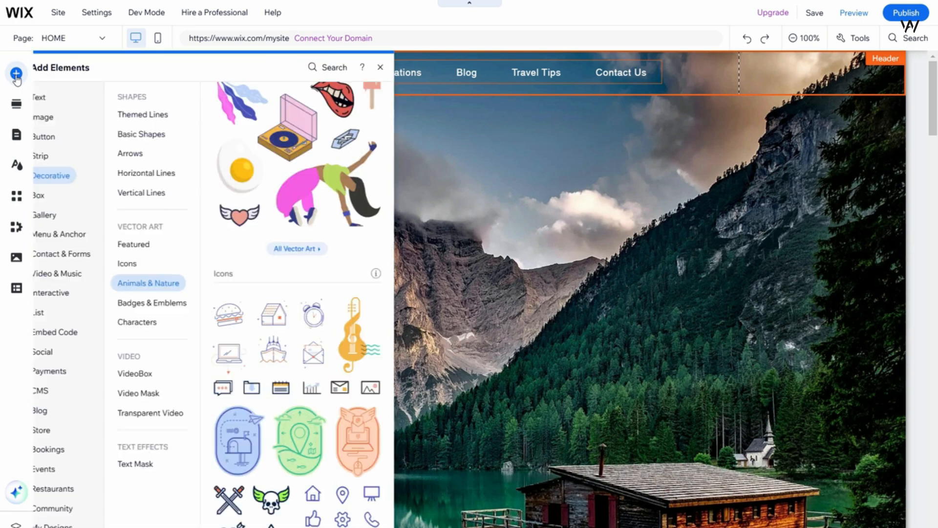
{"action": "left_click", "coordinate": [62, 99]}
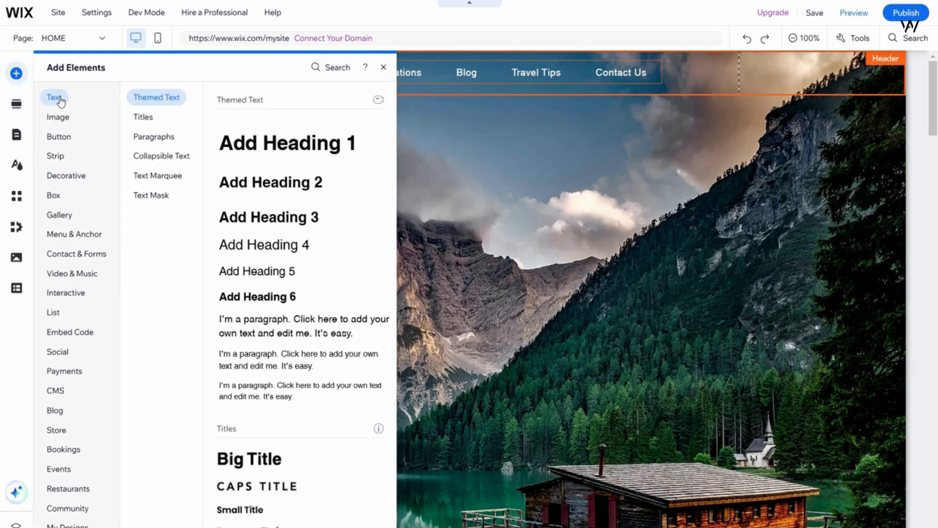
{"action": "left_click", "coordinate": [143, 117]}
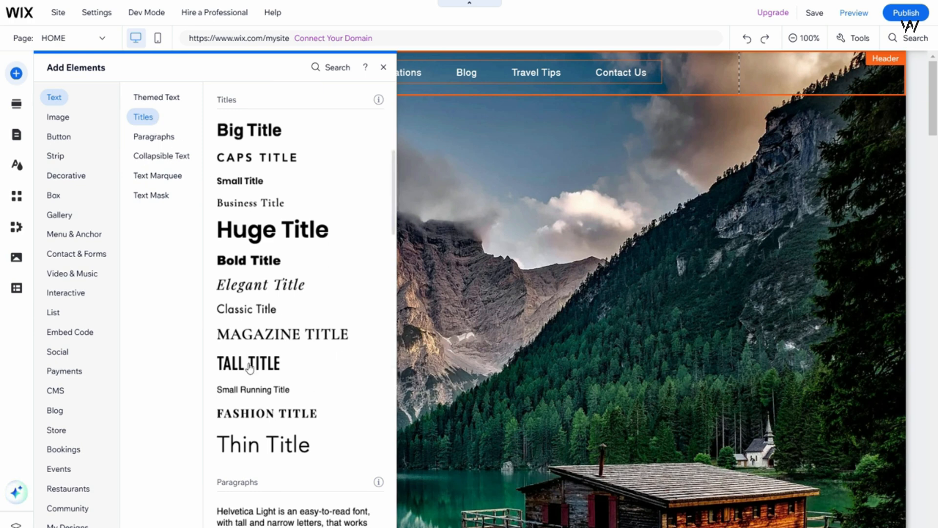
{"action": "left_click_drag", "start_coordinate": [243, 368], "coordinate": [476, 157]}
Replace the title's placeholder text with TRAVEL.
{"action": "double_click", "coordinate": [432, 157]}
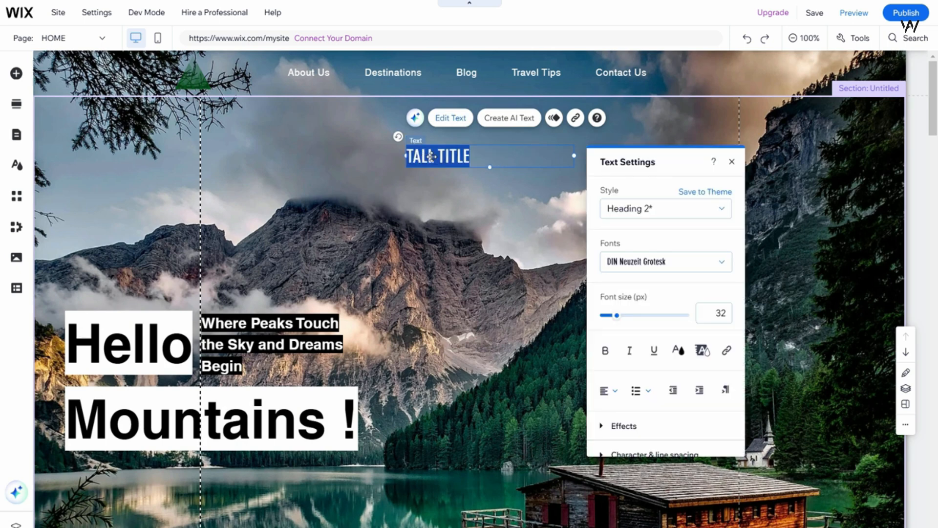
{"action": "type", "text": "TR"}
{"action": "key", "text": "BackSpace"}
{"action": "key", "text": "BackSpace"}
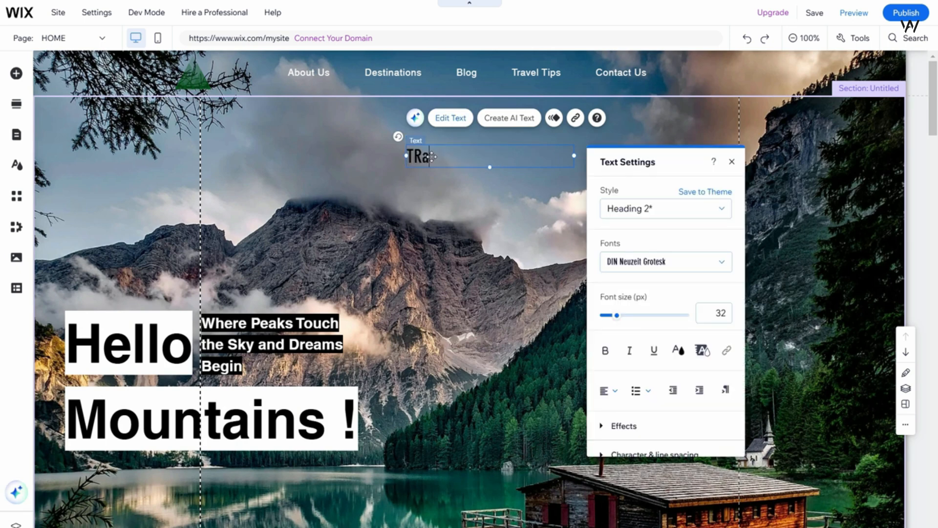
{"action": "type", "text": "AVEL"}
{"action": "left_click", "coordinate": [566, 178]}
{"action": "left_click", "coordinate": [501, 162]}
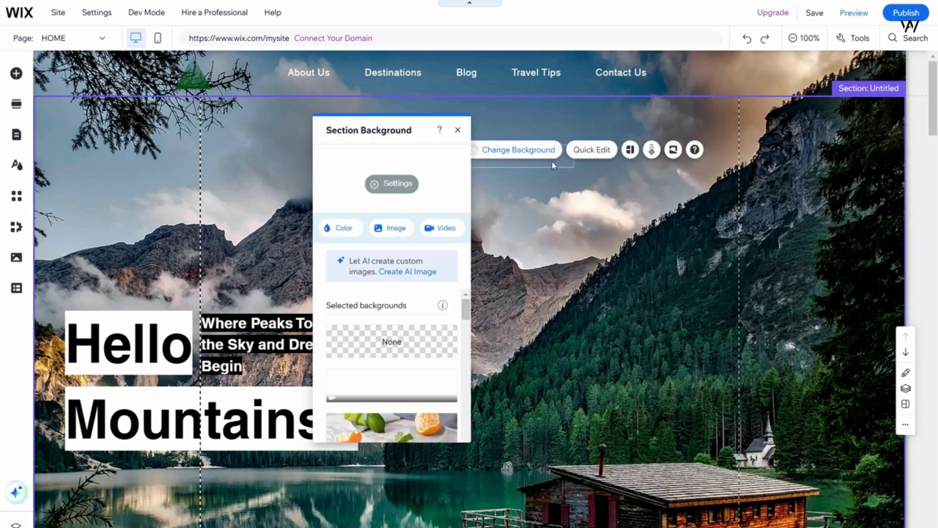
Narrow the TRAVEL text box to fit its word and set the font size to 18 px.
{"action": "left_click", "coordinate": [576, 155]}
{"action": "left_click_drag", "start_coordinate": [571, 155], "coordinate": [457, 155]}
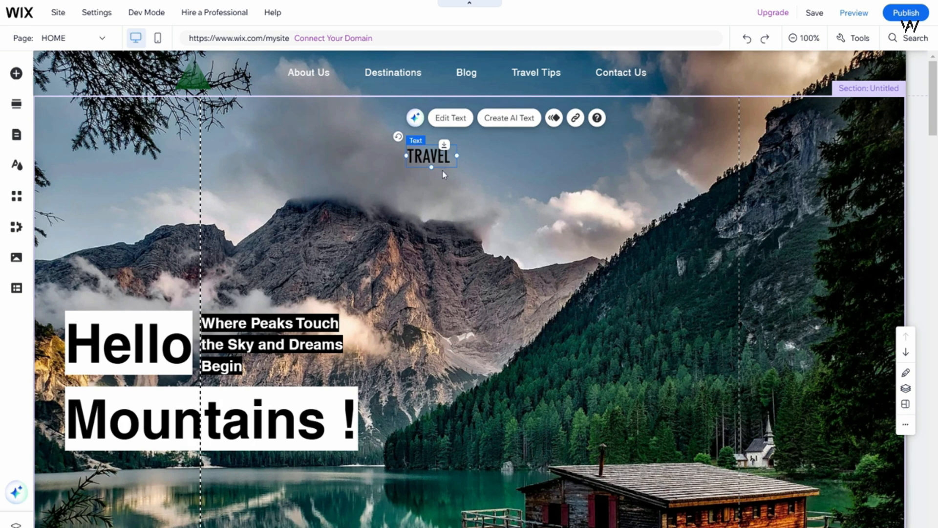
{"action": "double_click", "coordinate": [410, 162]}
{"action": "left_click_drag", "start_coordinate": [494, 316], "coordinate": [490, 319]}
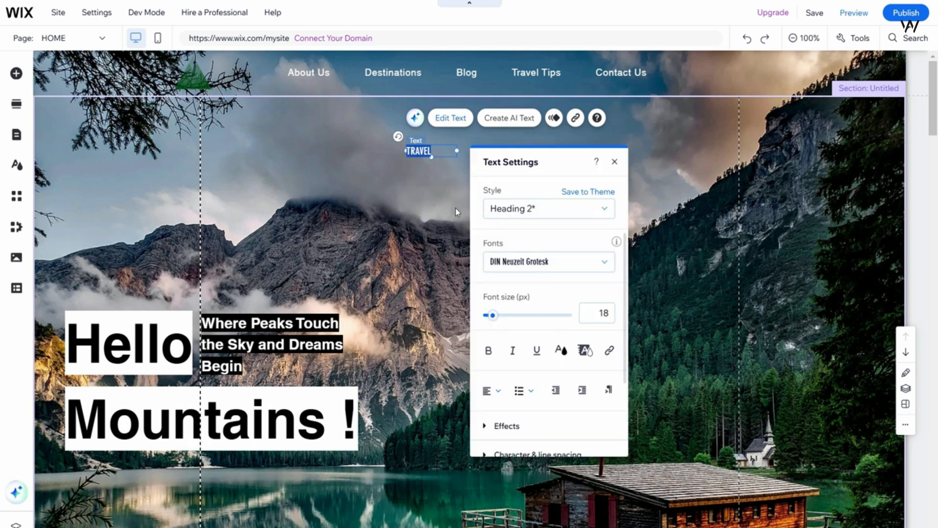
{"action": "left_click", "coordinate": [458, 198]}
Move the TRAVEL text onto the green triangle in the header and color it white, #FFFFFF.
{"action": "left_click", "coordinate": [442, 151]}
{"action": "left_click_drag", "start_coordinate": [441, 152], "coordinate": [192, 82]}
{"action": "double_click", "coordinate": [192, 82]}
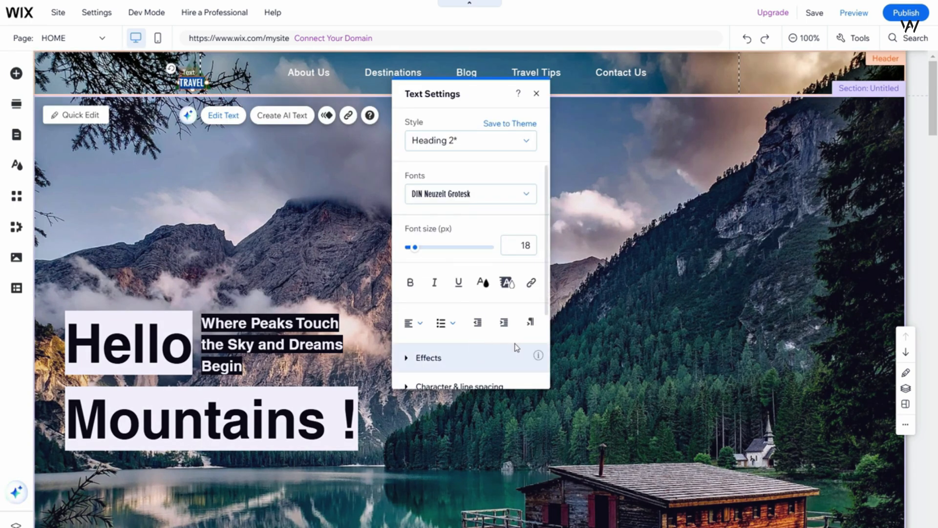
{"action": "left_click", "coordinate": [484, 282]}
{"action": "left_click", "coordinate": [422, 289]}
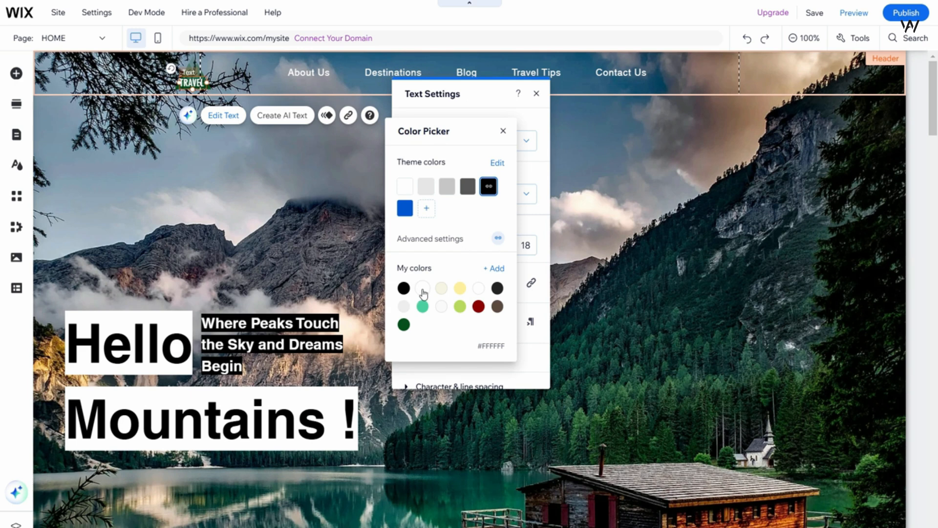
{"action": "left_click", "coordinate": [423, 291]}
{"action": "left_click", "coordinate": [367, 218]}
Nudge the TRAVEL text slightly higher on the green triangle and preview the site.
{"action": "left_click", "coordinate": [192, 78]}
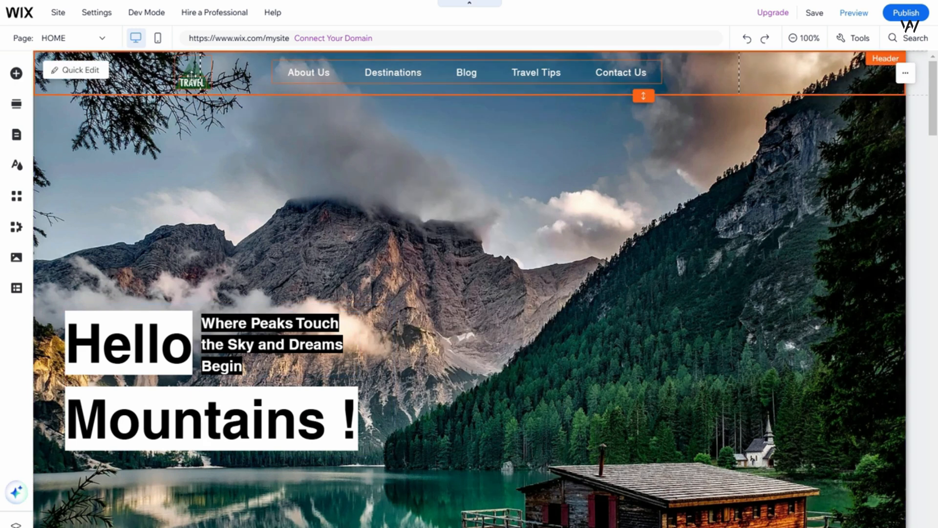
{"action": "left_click", "coordinate": [192, 78]}
{"action": "left_click", "coordinate": [300, 167]}
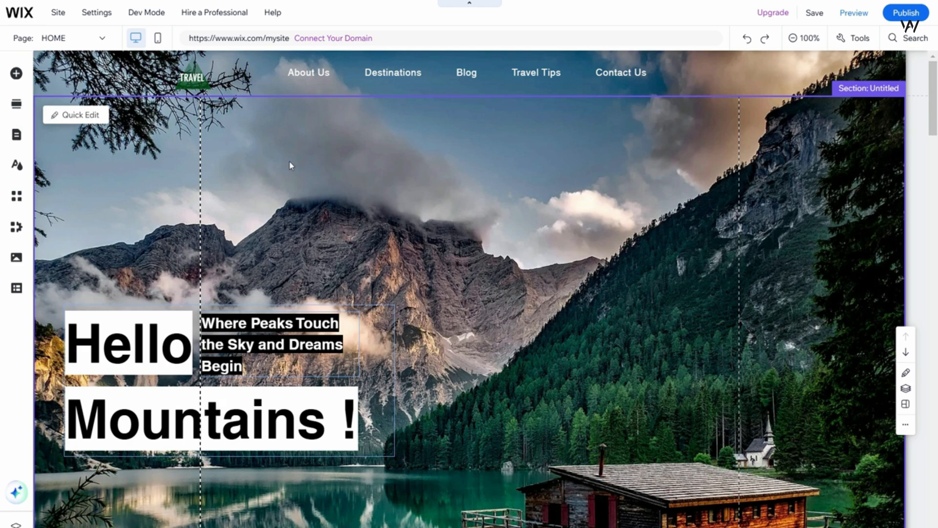
{"action": "left_click", "coordinate": [854, 14]}
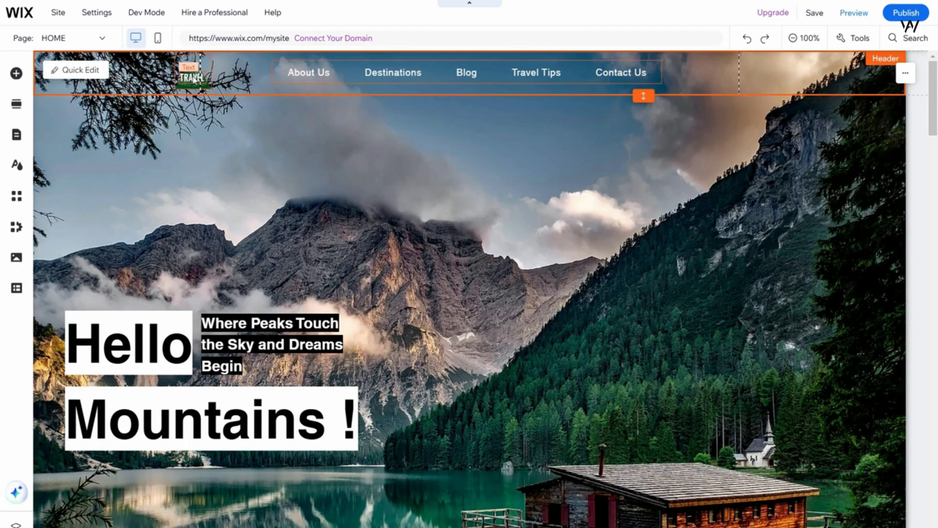
{"action": "right_click", "coordinate": [194, 79]}
{"action": "left_click", "coordinate": [196, 80]}
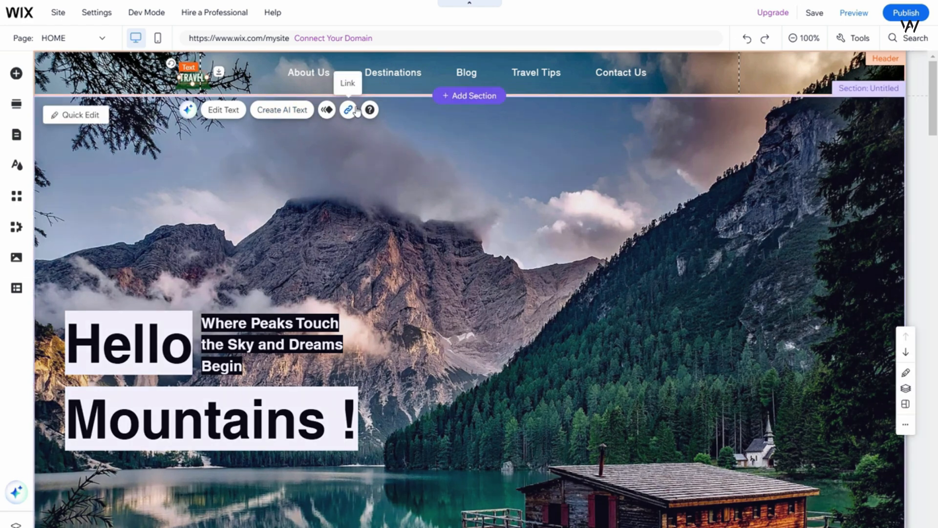
{"action": "left_click", "coordinate": [349, 110]}
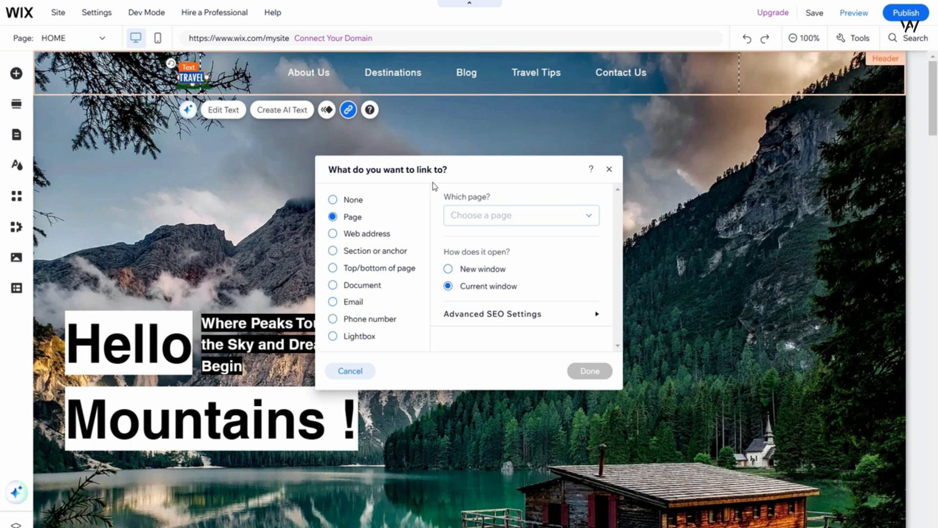
{"action": "left_click_drag", "start_coordinate": [477, 169], "coordinate": [470, 150]}
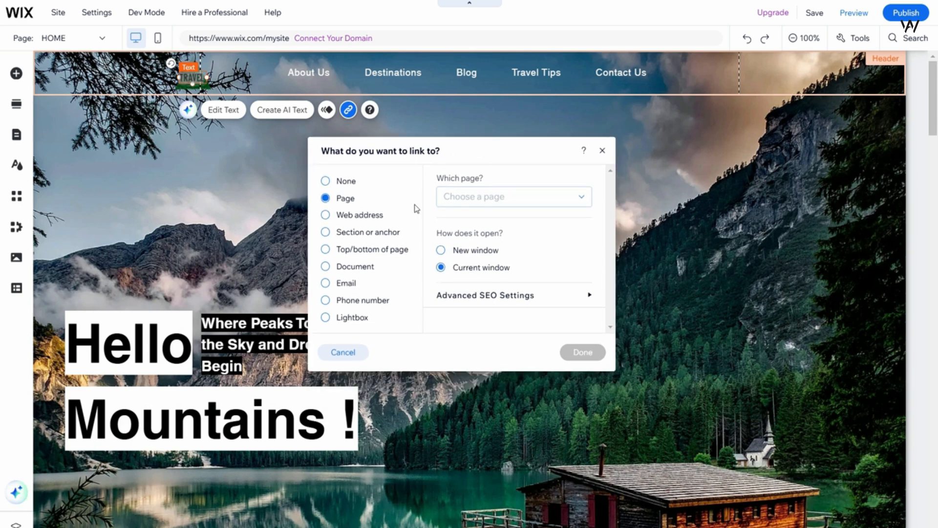
{"action": "left_click", "coordinate": [325, 216]}
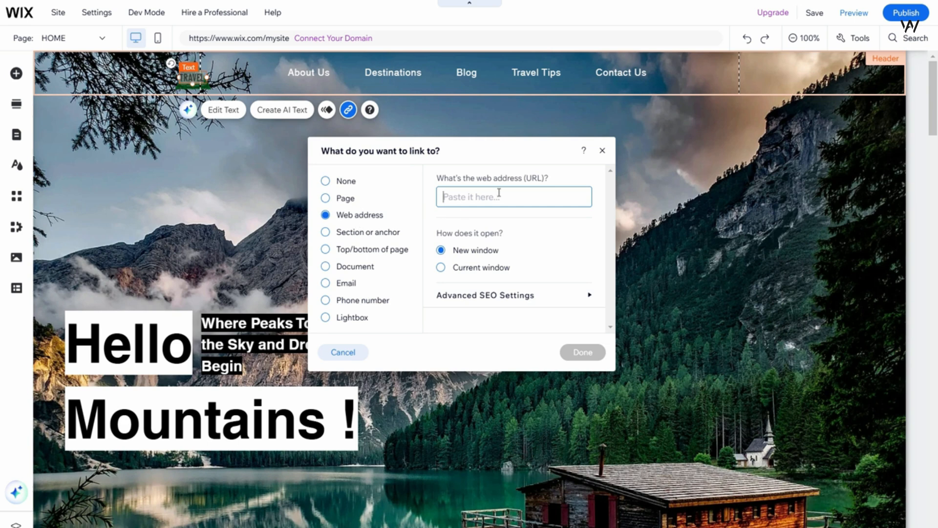
{"action": "type", "text": "ww"}
{"action": "key", "text": "BackSpace"}
{"action": "key", "text": "BackSpace"}
{"action": "key", "text": "BackSpace"}
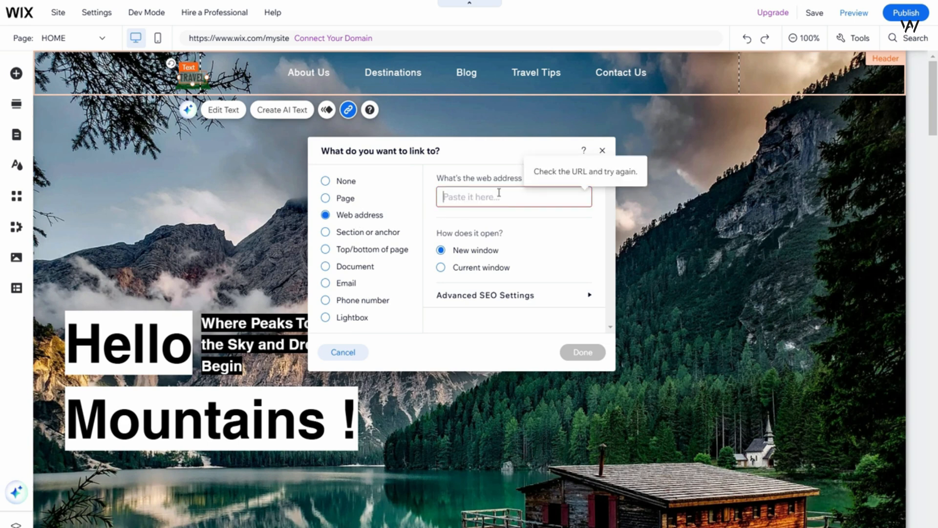
{"action": "type", "text": "www.mainpage.com"}
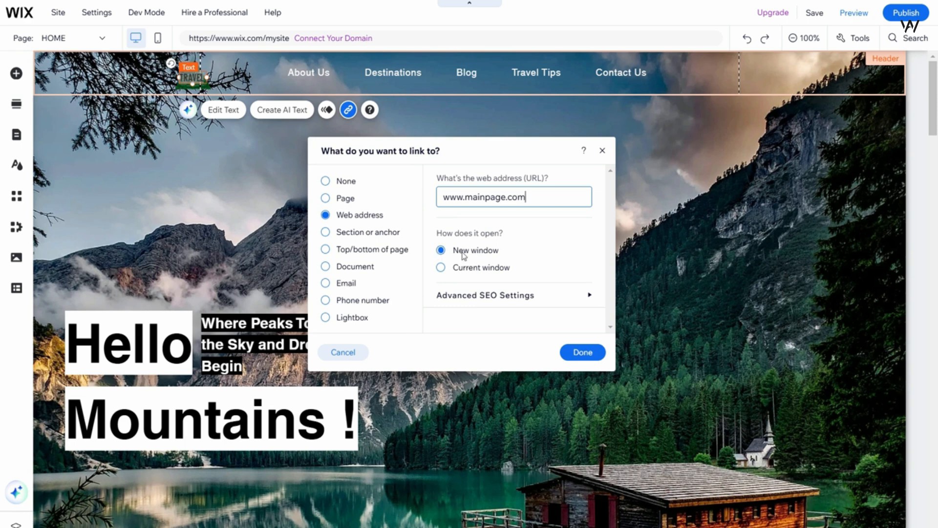
Make the TRAVEL link open in the current window and apply the link settings.
{"action": "left_click", "coordinate": [441, 268]}
{"action": "scroll", "coordinate": [611, 293], "scroll_direction": "down", "scroll_amount": 1}
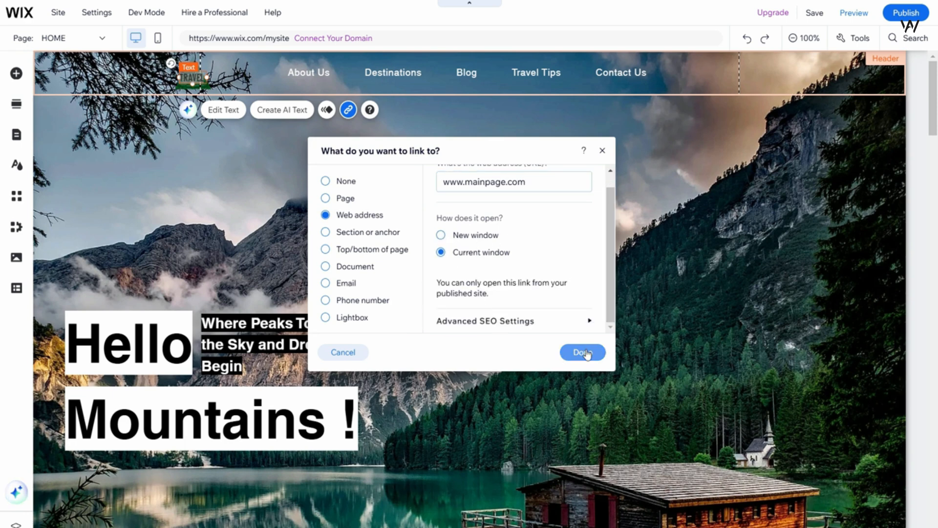
{"action": "left_click", "coordinate": [584, 352]}
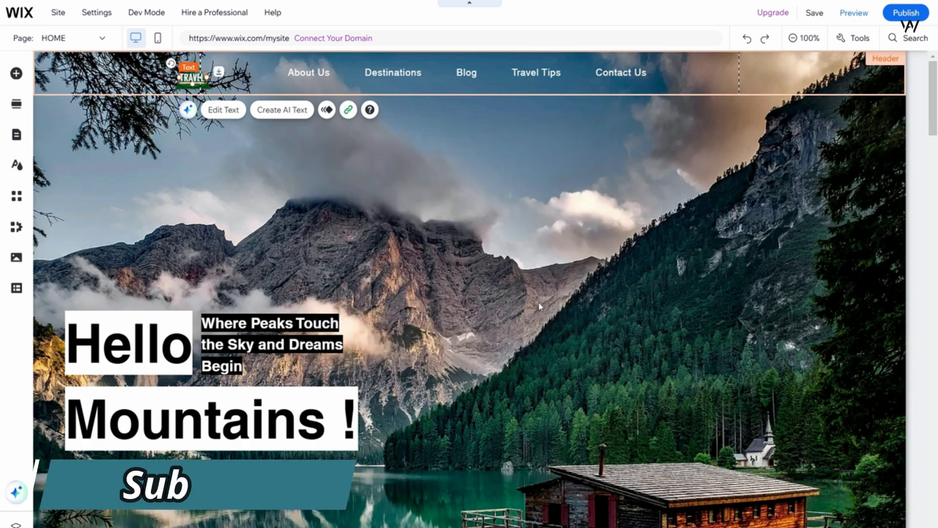
Preview the site and test the link on the TRAVEL logo.
{"action": "left_click", "coordinate": [854, 13]}
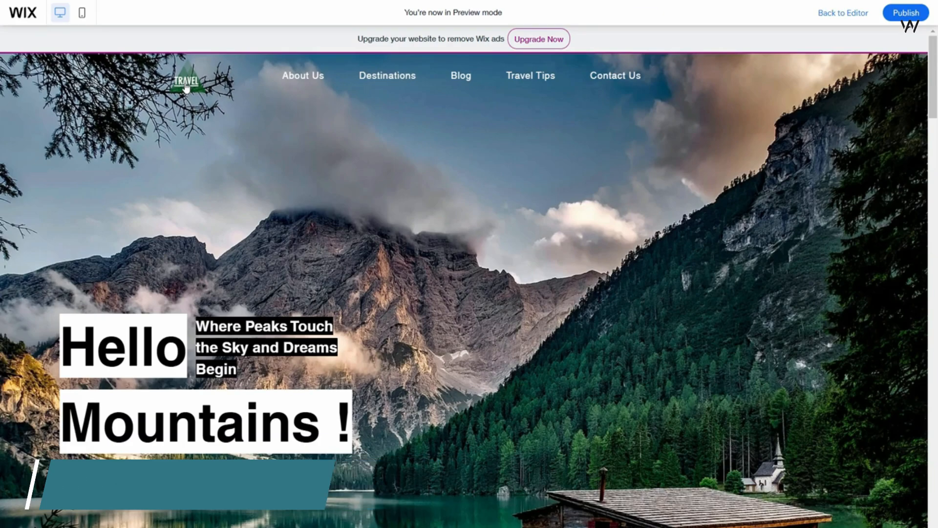
{"action": "left_click", "coordinate": [189, 90]}
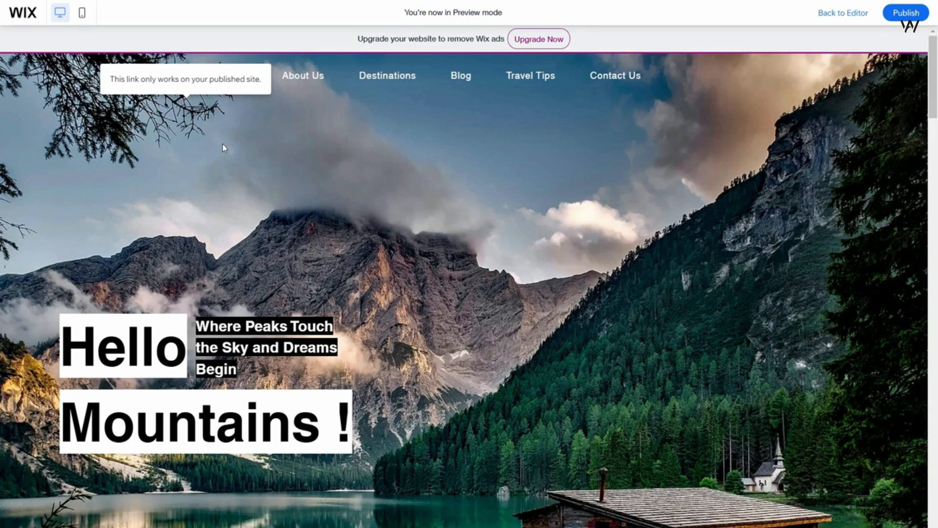